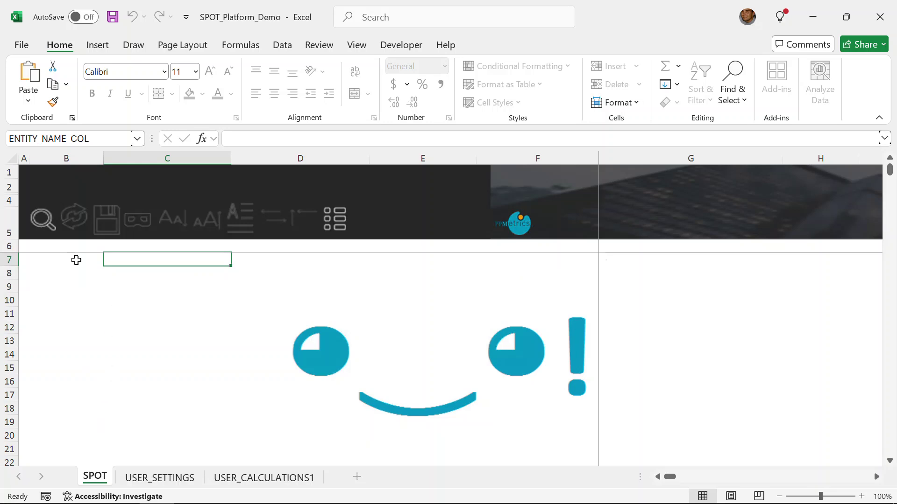
- Open the load template selection and load the Issue Load template
left_click(46, 225)
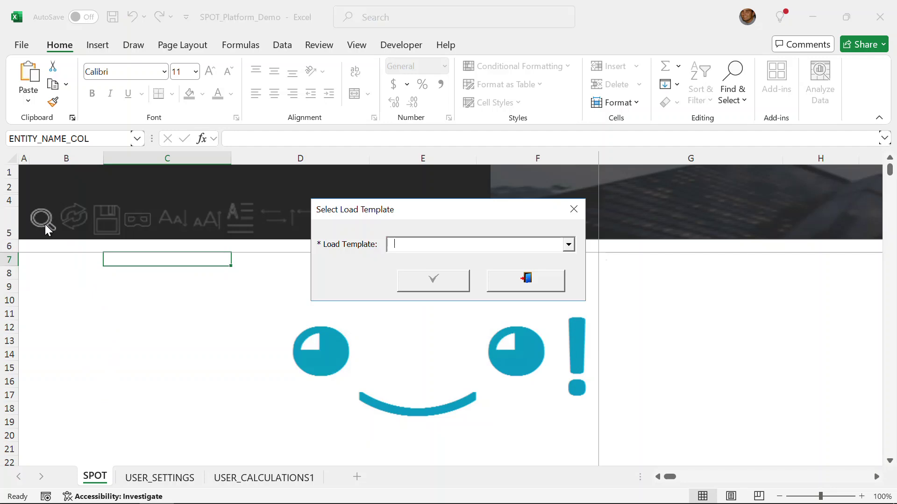
left_click(569, 244)
left_click(471, 303)
left_click(411, 280)
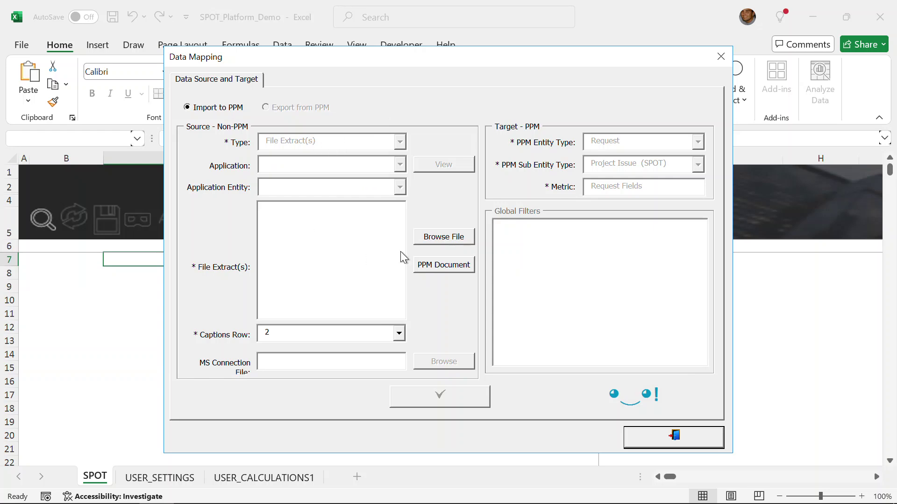
- Choose External_Issues_Tracker as the source file extract and confirm the data source and target
left_click(452, 240)
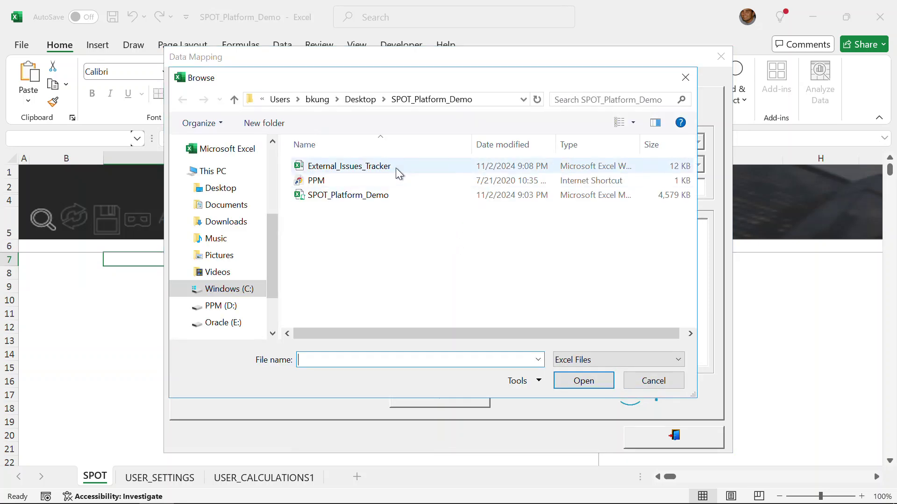
left_click(396, 167)
left_click(605, 380)
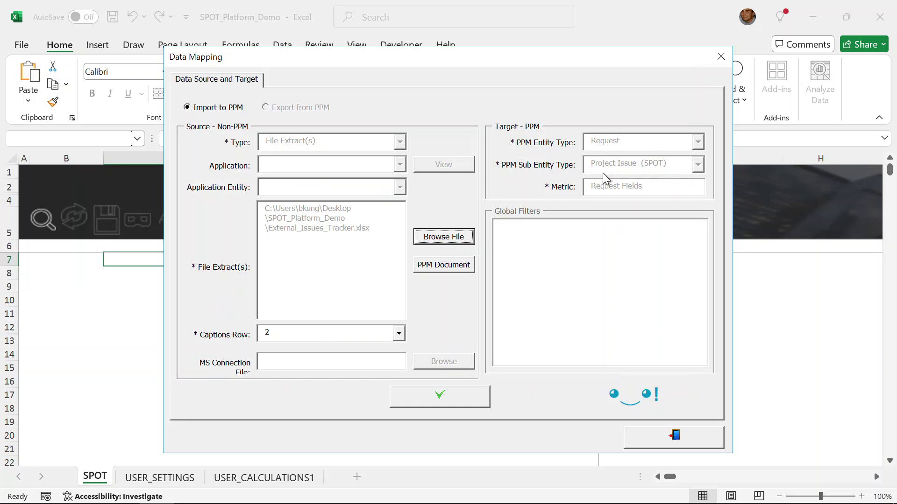
left_click(464, 398)
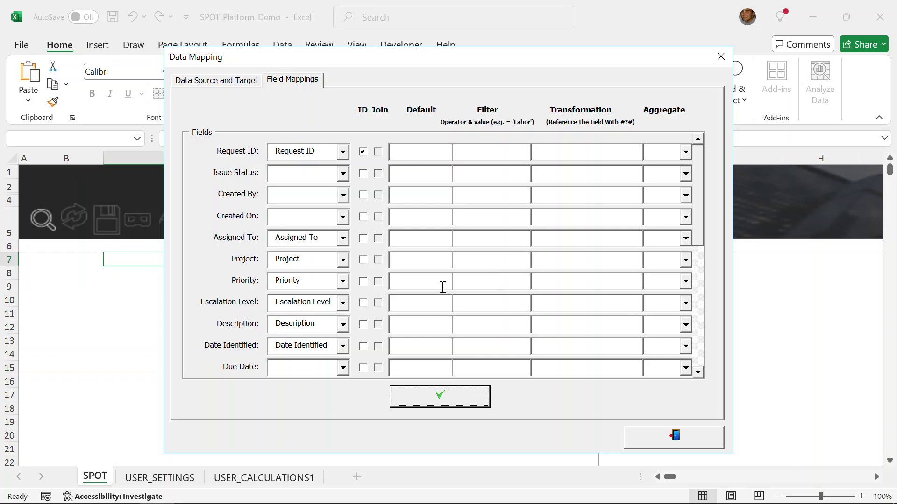
- Accept the field mappings and load the records into the staging sheet with the Merge and Create entity-level operation
left_click(475, 402)
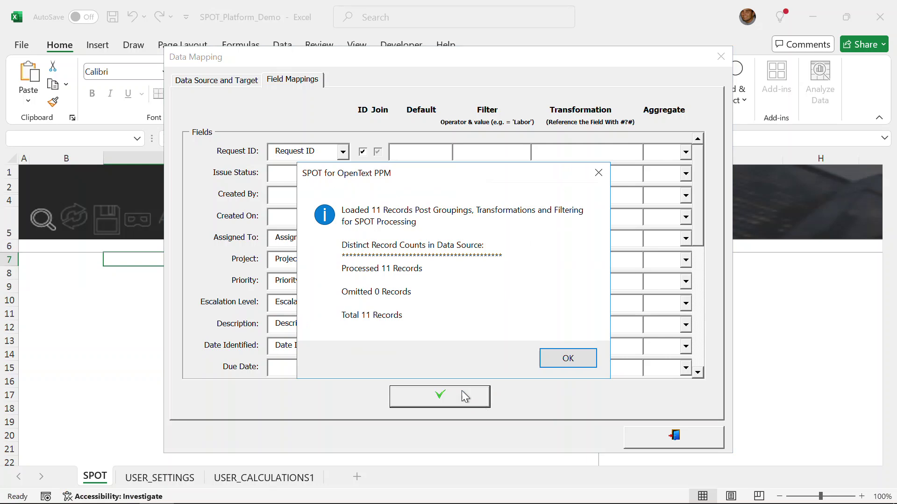
left_click(549, 350)
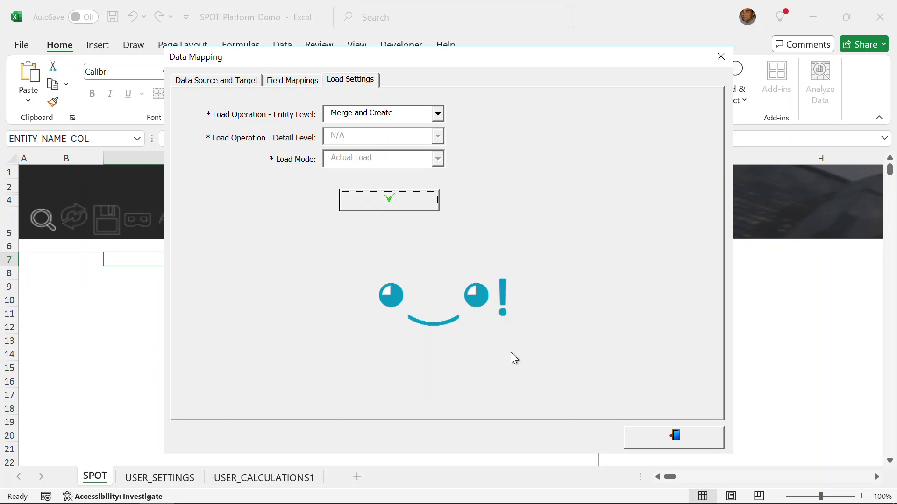
left_click(438, 113)
left_click(438, 115)
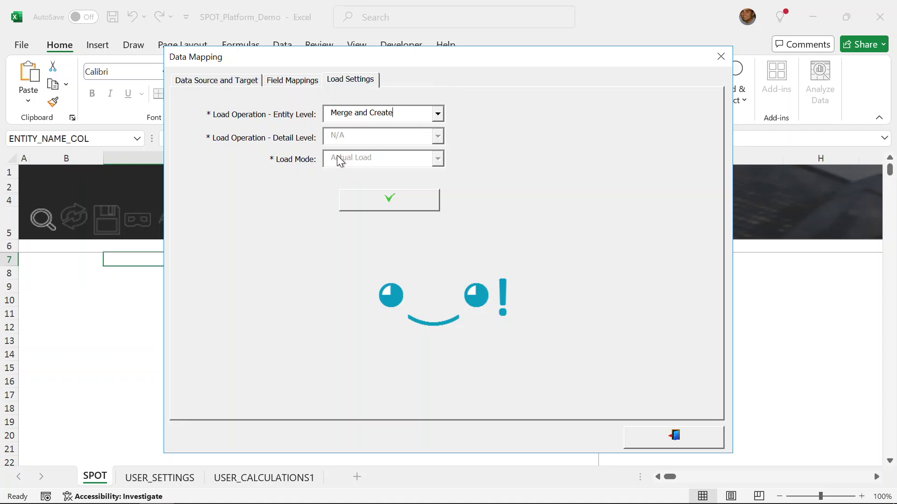
left_click(405, 200)
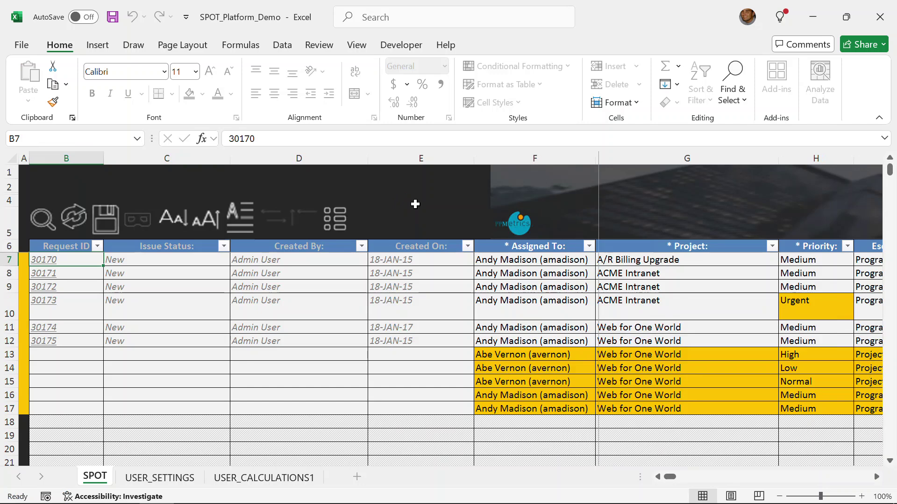
- Switch to the PowerPoint slide show, advance to the Executing and Scheduling slide, and return to the Excel workbook
key("alt+Tab")
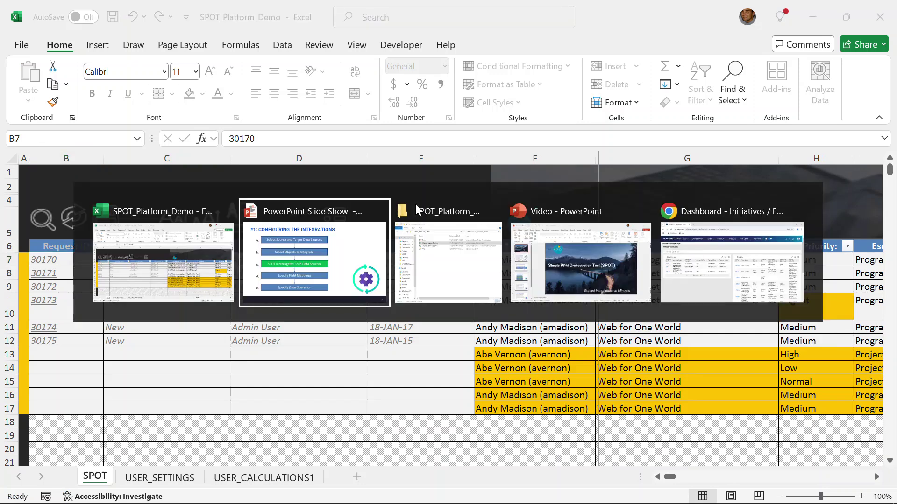
key("Right")
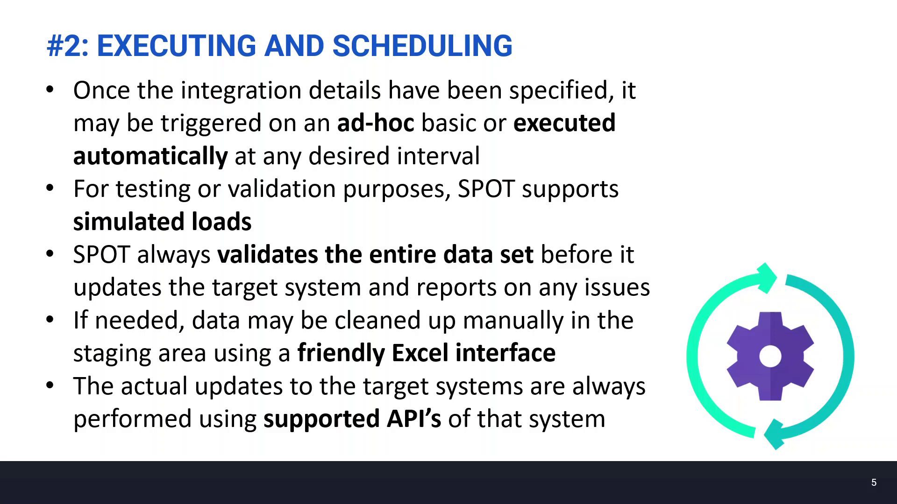
key("alt+Tab")
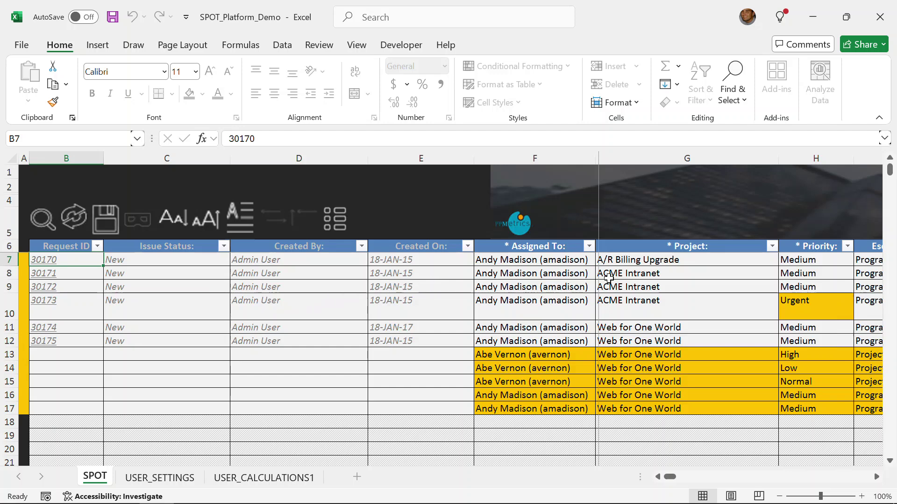
- Set the priority of the "Server unstable" issue in cell H14 to Normal
left_click(824, 306)
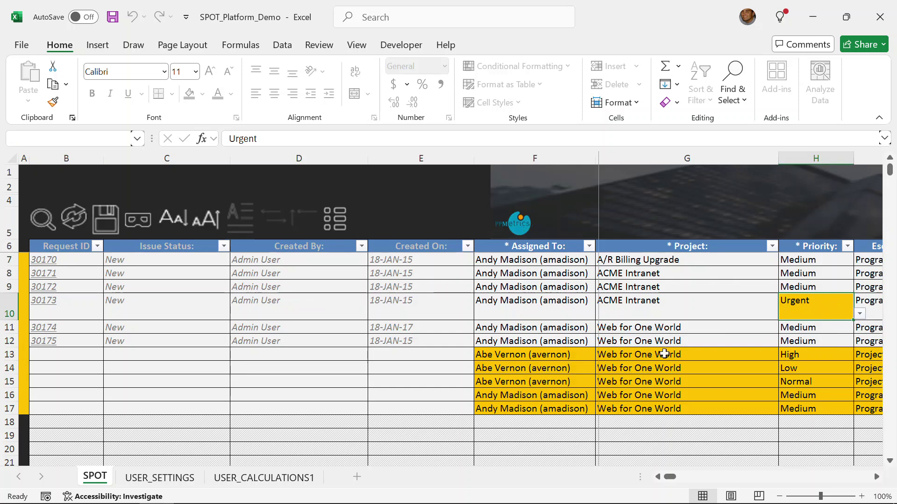
left_click(832, 369)
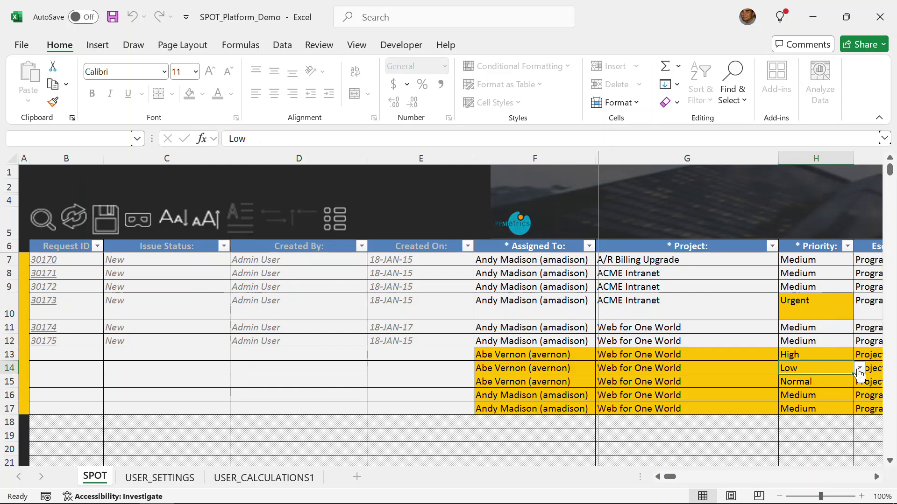
left_click(860, 368)
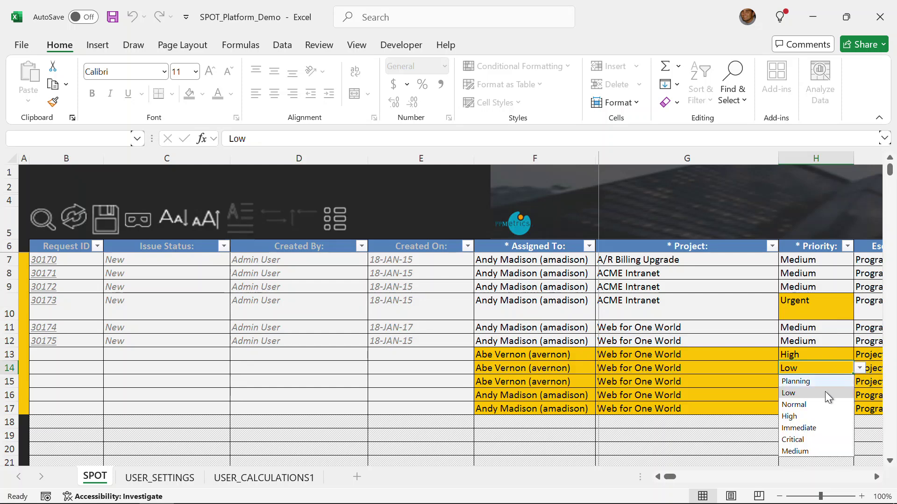
left_click(810, 402)
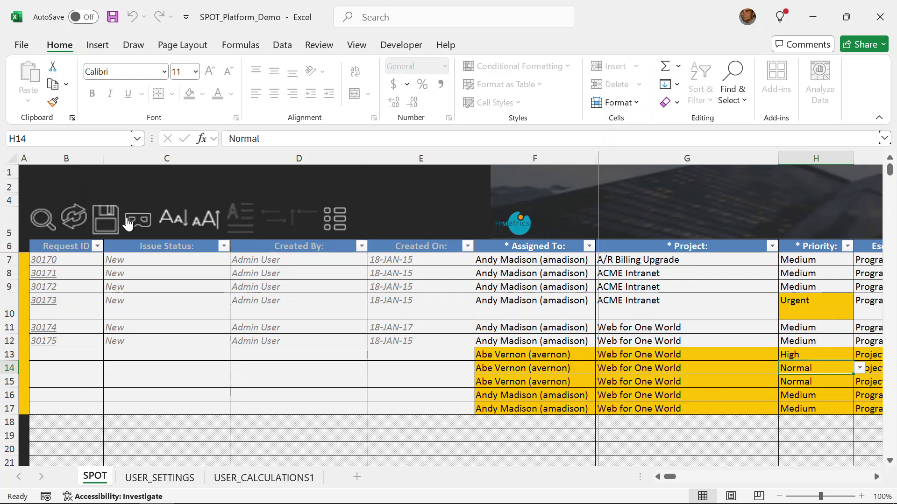
- Try to submit the staged records to PPM and show the note on Priority cell H10
left_click(100, 228)
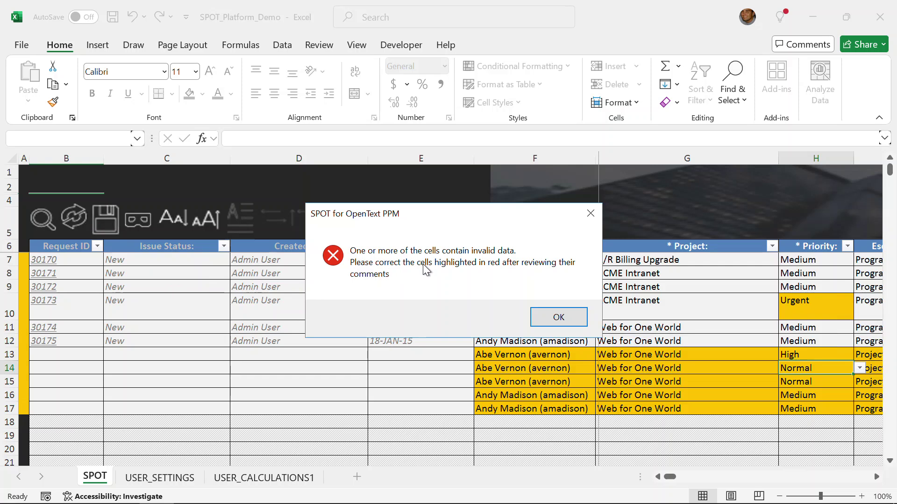
left_click(563, 320)
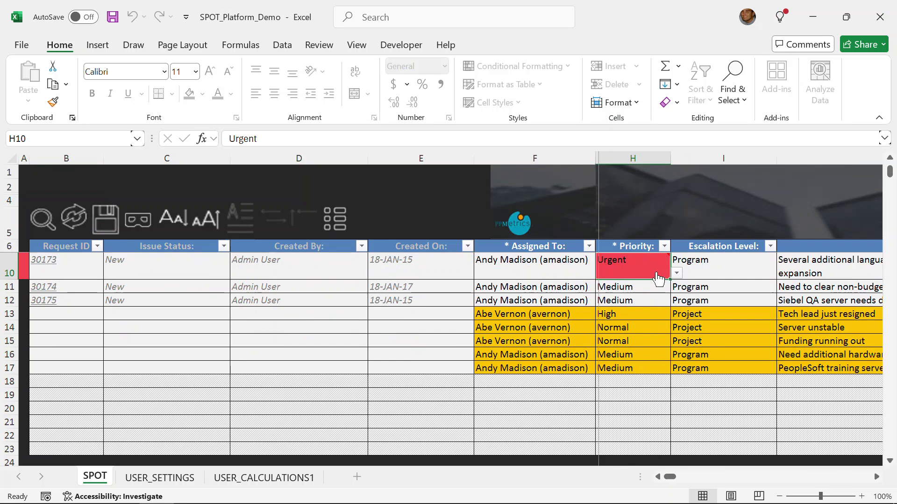
scroll(652, 276, "up", 1)
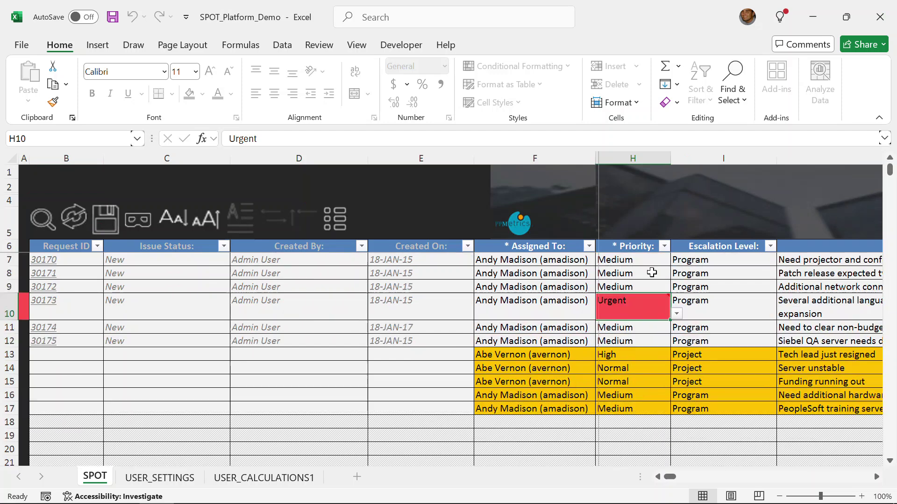
right_click(646, 309)
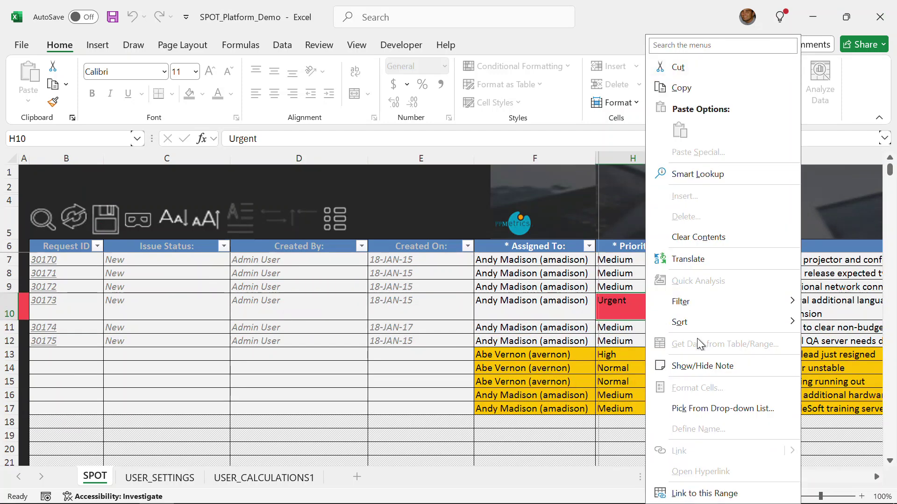
left_click(705, 363)
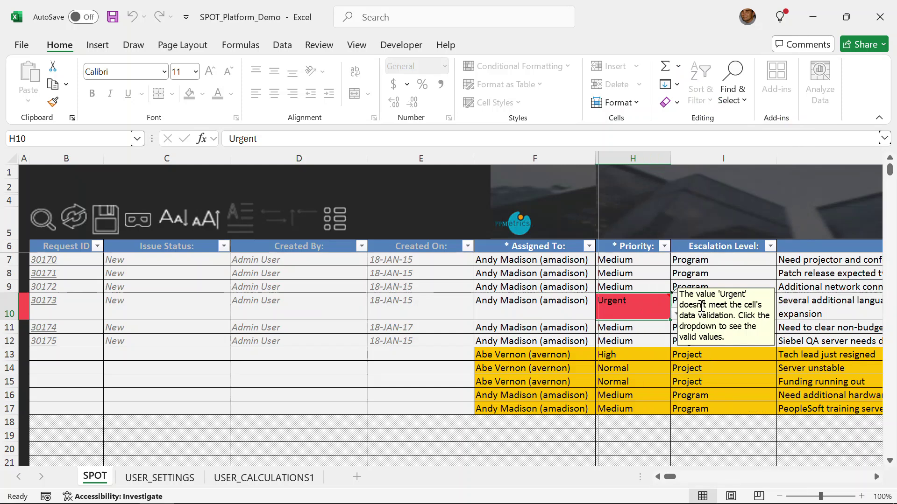
- Set the priority in cell H10 to Critical and submit the staged records to PPM
left_click(648, 314)
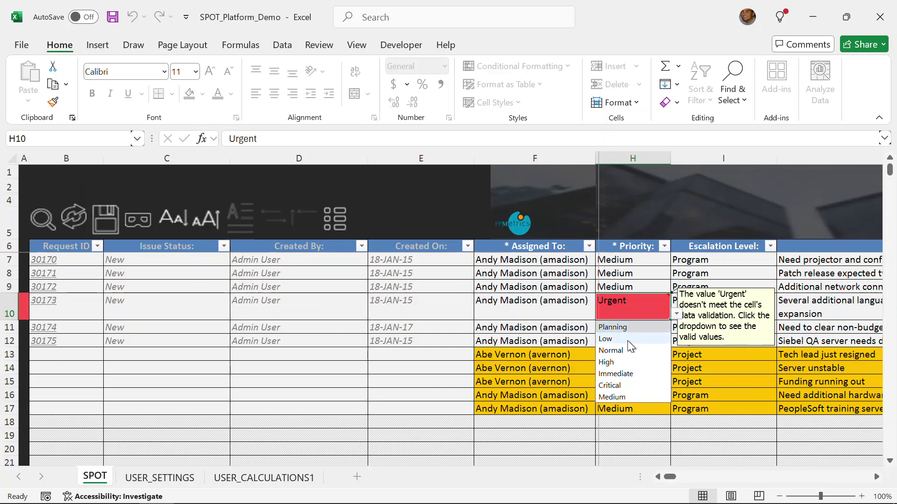
left_click(620, 383)
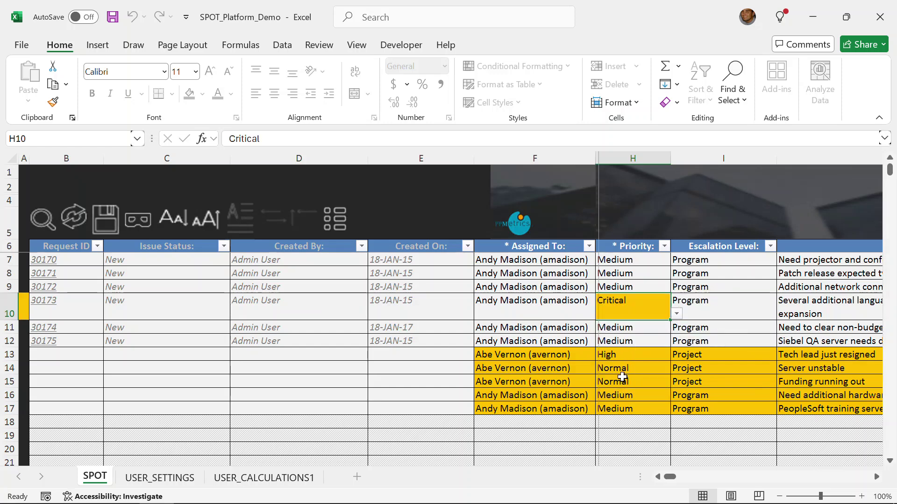
left_click(734, 309)
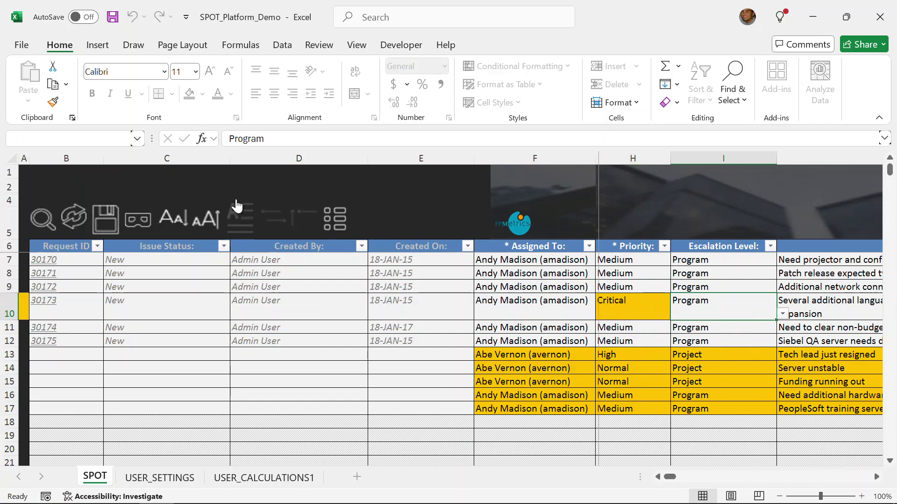
left_click(113, 229)
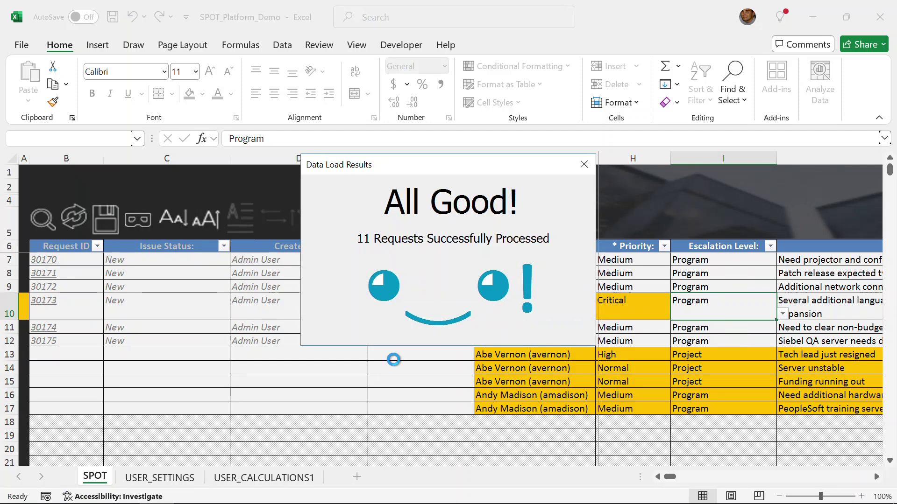
left_click(579, 164)
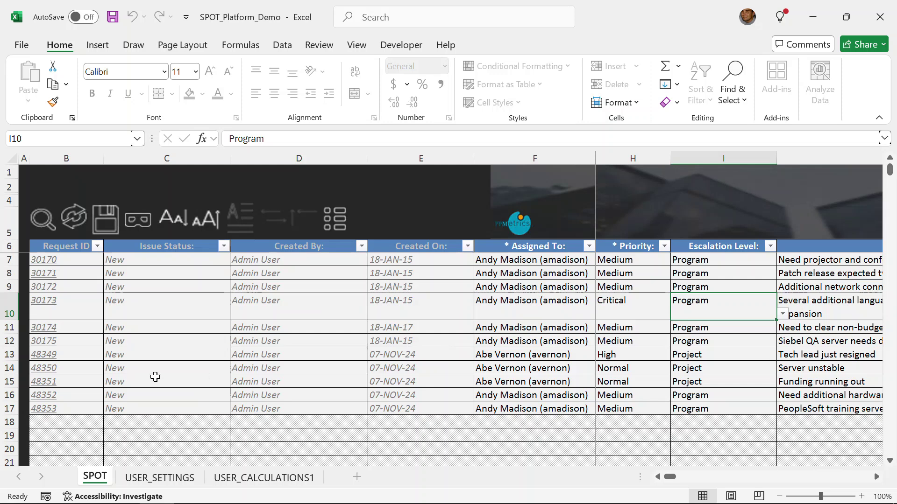
- Open the "Funding running out" request from row 15 in PPM and review its summary and issue details
left_click(51, 389)
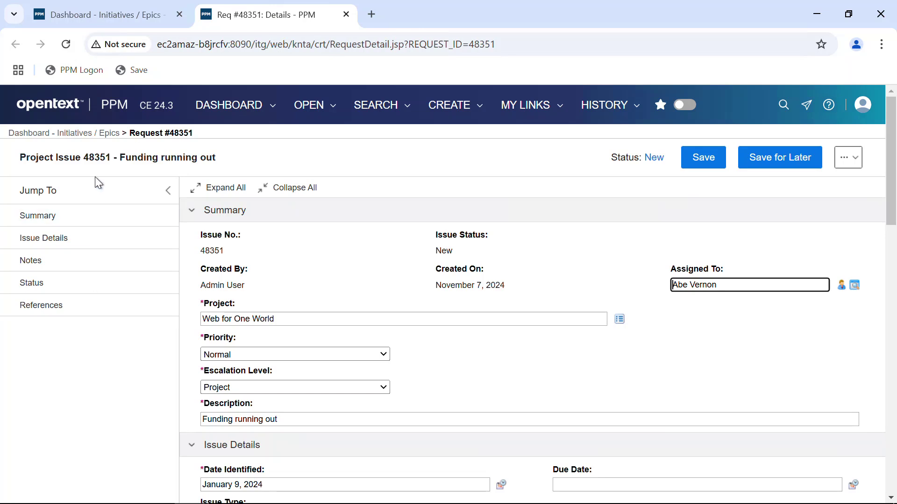
scroll(393, 286, "down", 5)
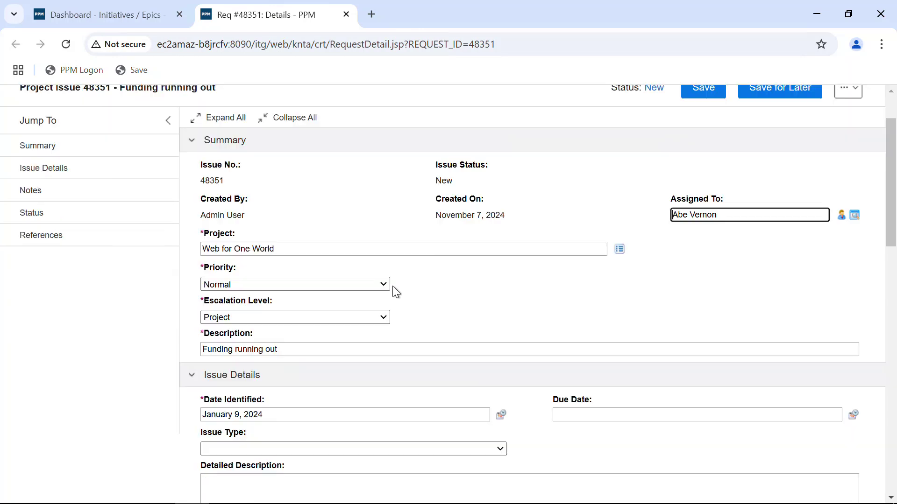
scroll(392, 287, "down", 2)
scroll(392, 287, "up", 7)
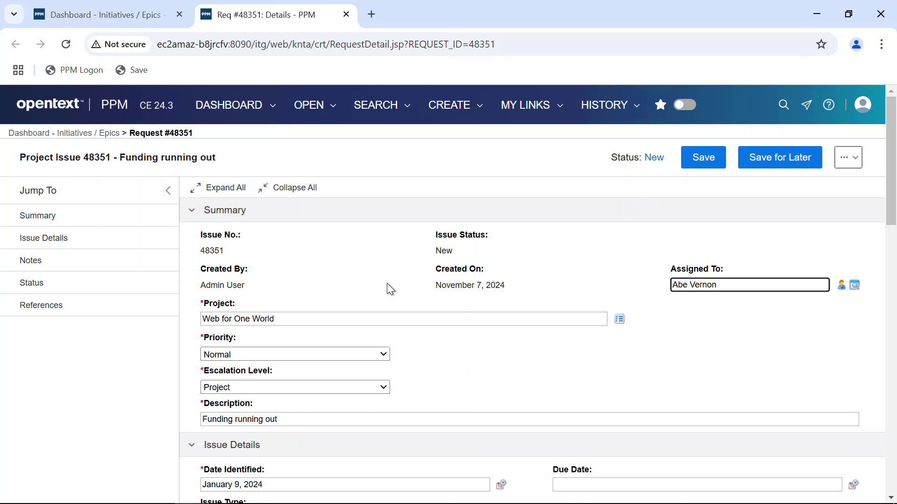
- Switch to the PowerPoint slide show, advance to the Auditing, Logging, and Reporting slide, and return to the Excel workbook
key("alt+Tab")
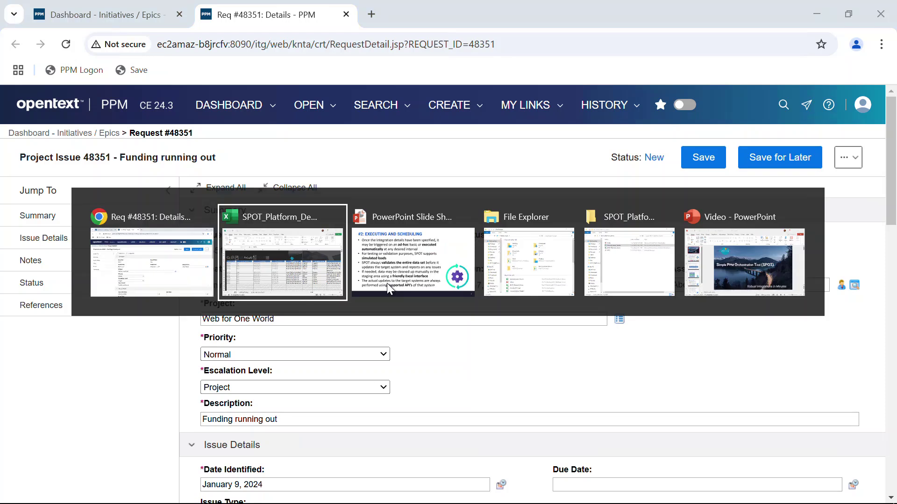
left_click(387, 283)
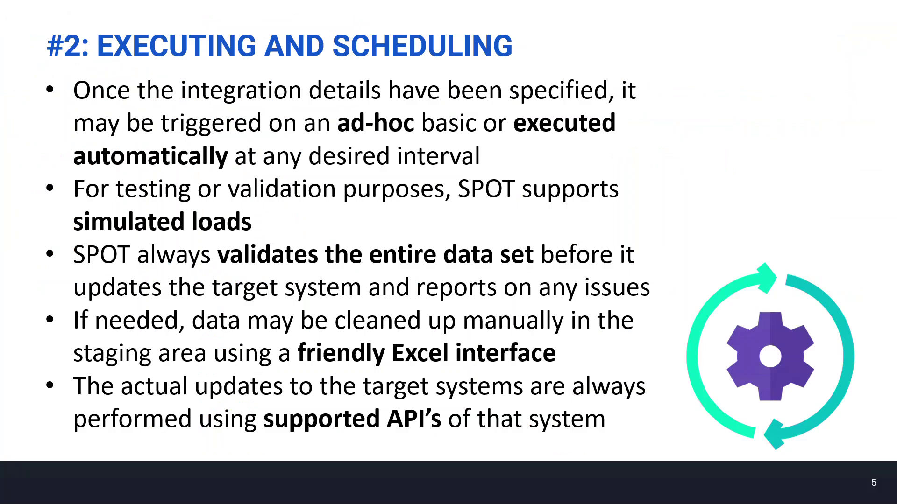
key("Right")
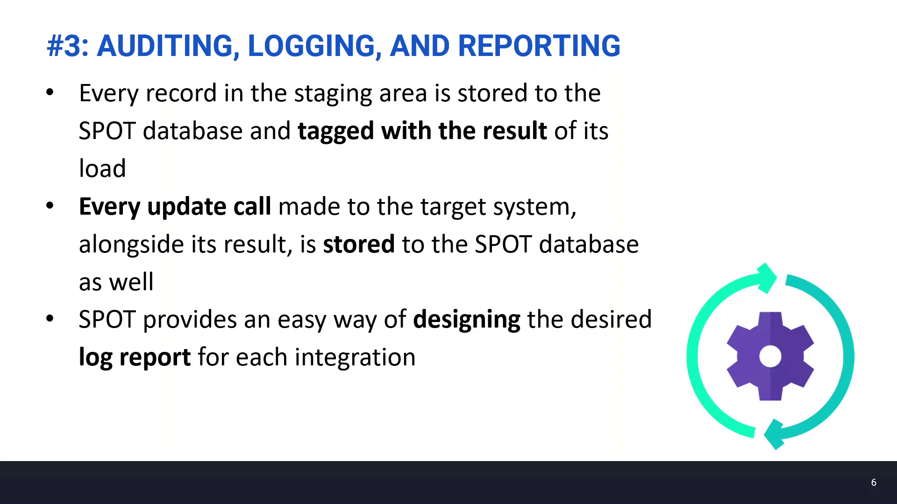
key("alt+Tab")
key("alt+Tab")
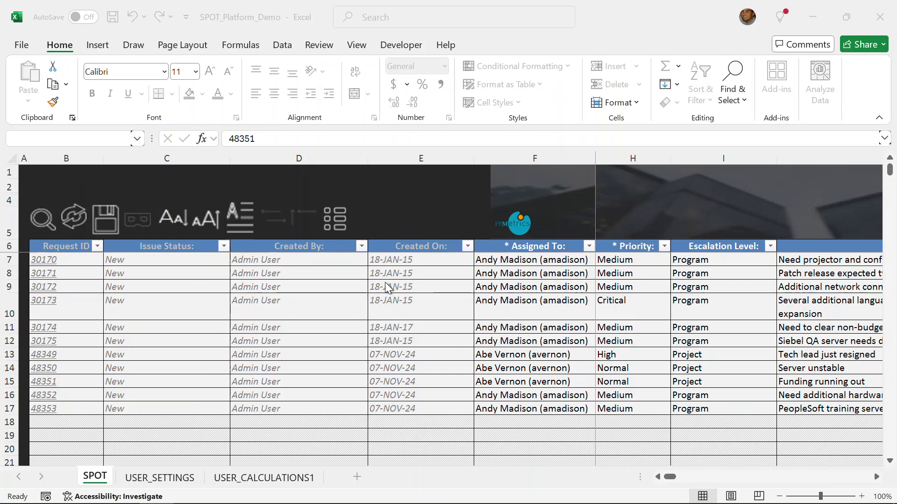
- Generate the load report and API calls log for the latest Issue Load run from SPOT's completed loads
left_click(328, 224)
left_click(506, 253)
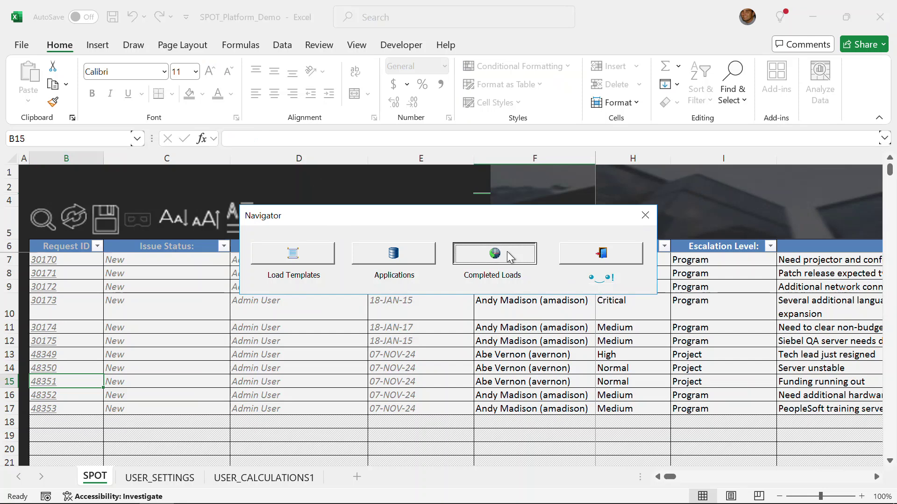
left_click(419, 180)
left_click(251, 400)
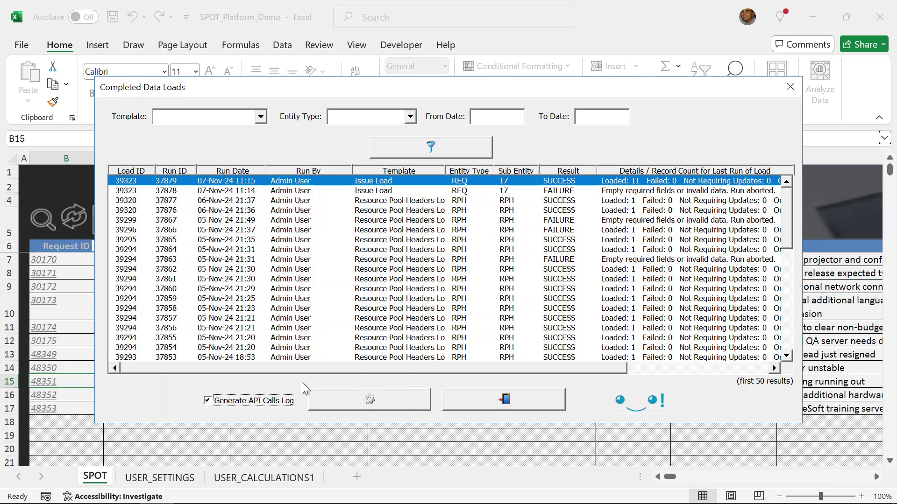
left_click(362, 401)
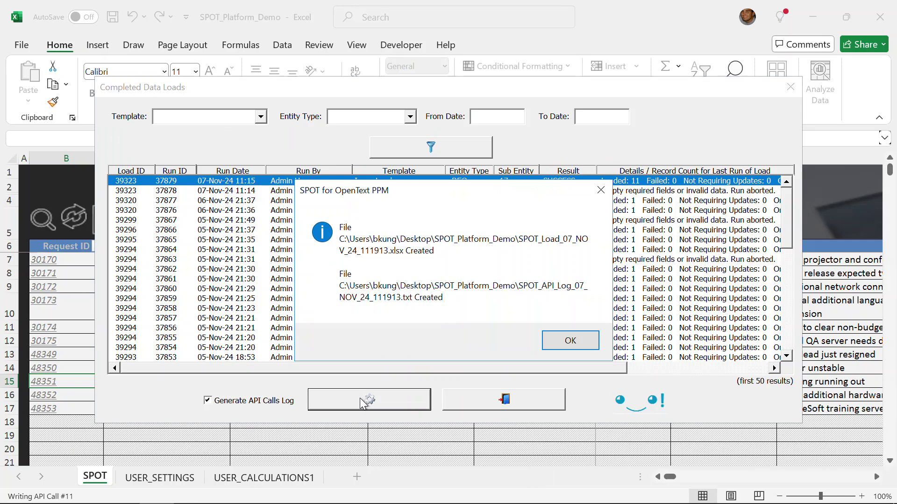
left_click(564, 342)
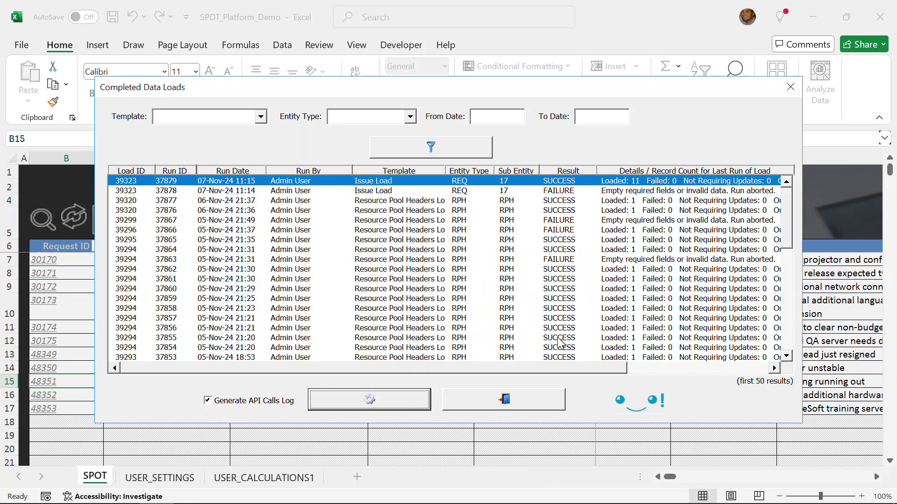
- Open SPOT_Load_07_NOV_24_111913 from the SPOT_Platform_Demo folder in File Explorer and review its record columns
key("alt+Tab")
key("alt+Tab")
key("alt+Tab")
key("alt+Tab")
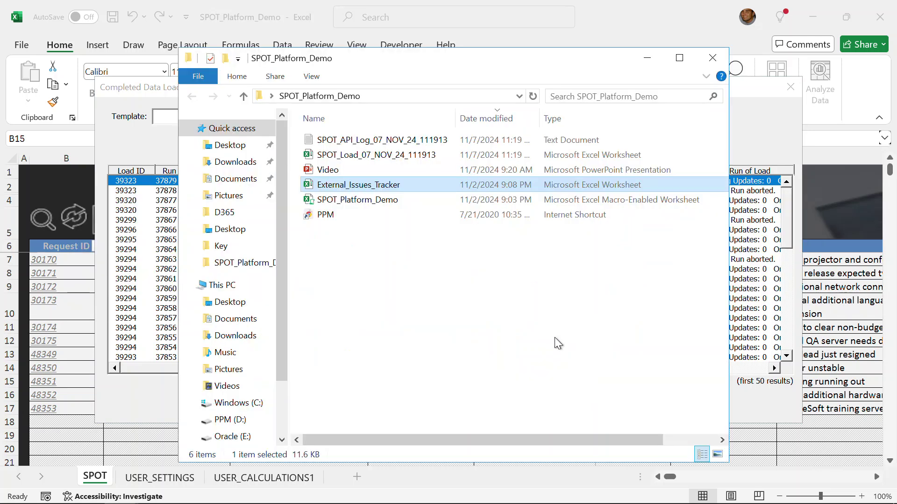
double_click(402, 153)
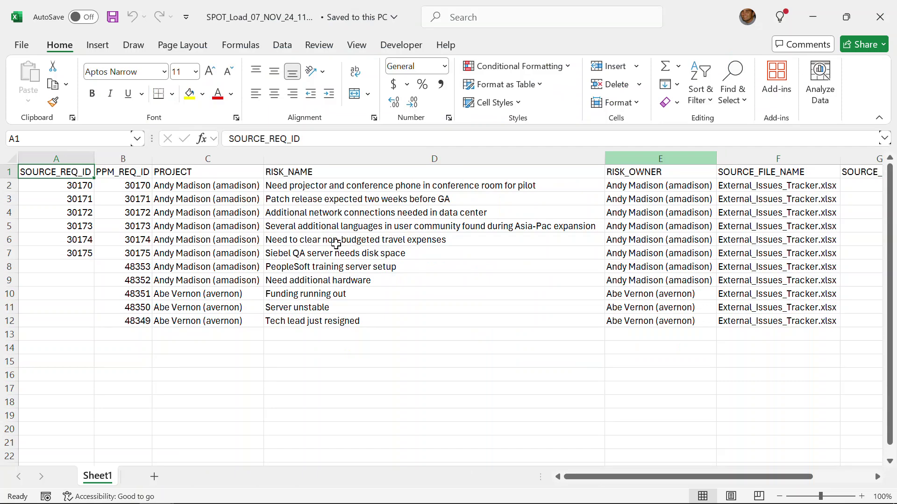
left_click(344, 186)
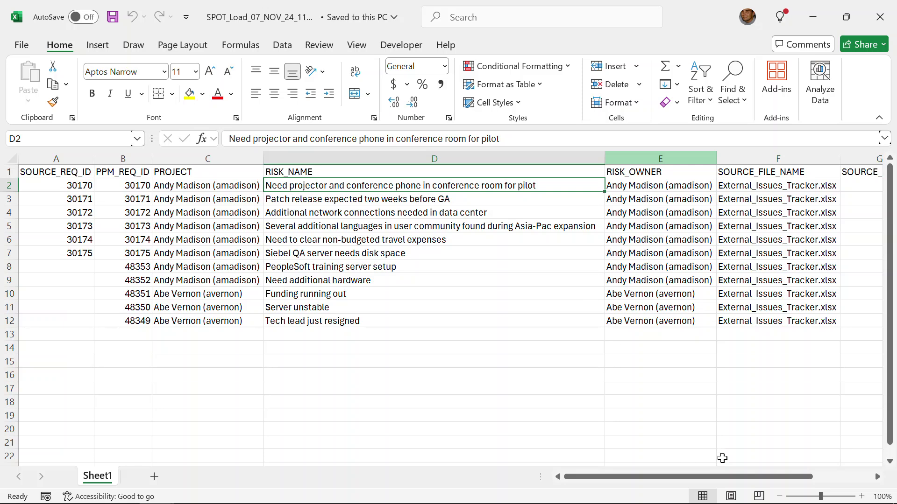
left_click_drag(725, 477, 651, 480)
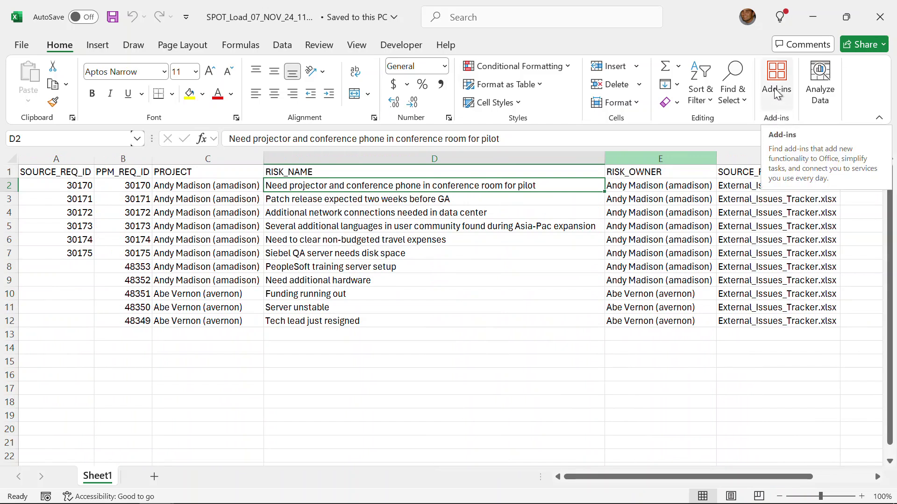
- Open SPOT_API_Log_07_NOV_24_111913 from the SPOT_Platform_Demo folder, review its requests and responses, and close it
key("alt+Tab")
key("alt+Tab")
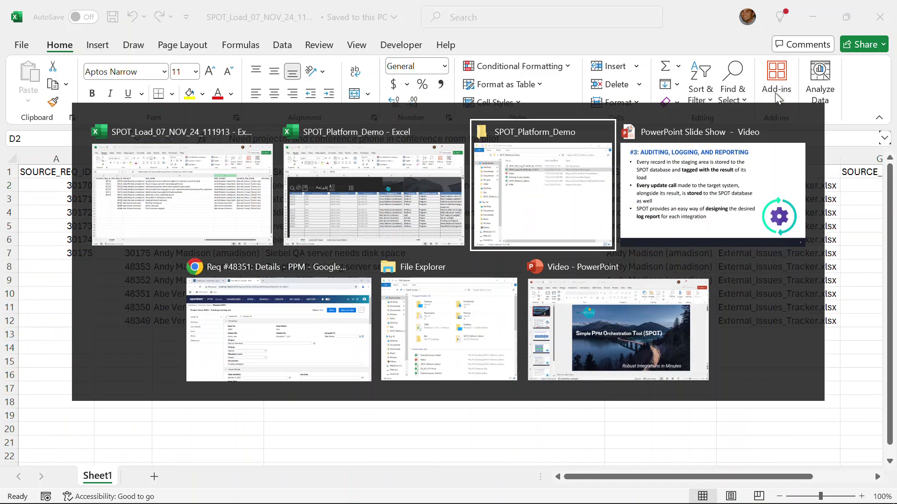
left_click(364, 143)
double_click(366, 145)
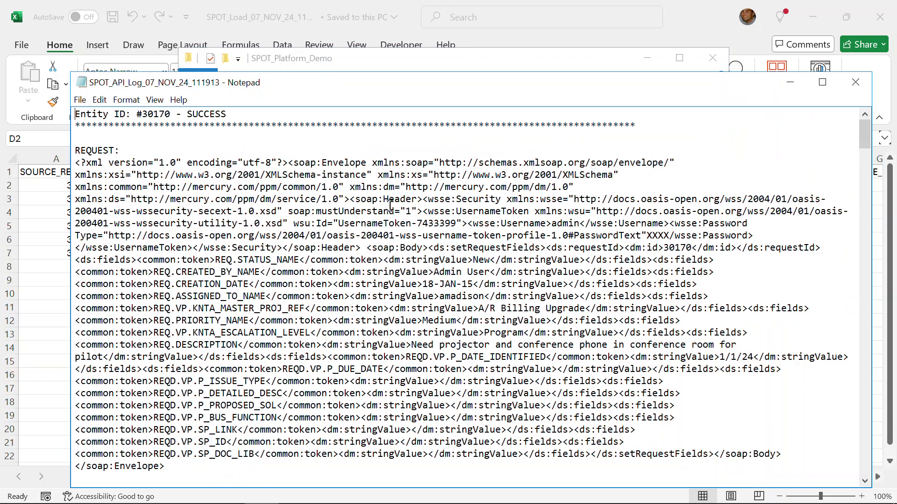
scroll(378, 273, "down", 10)
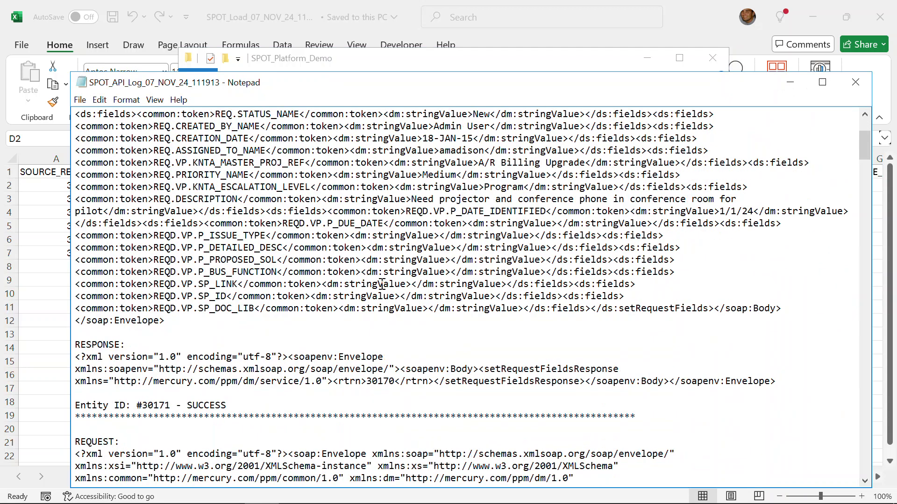
scroll(382, 288, "down", 4)
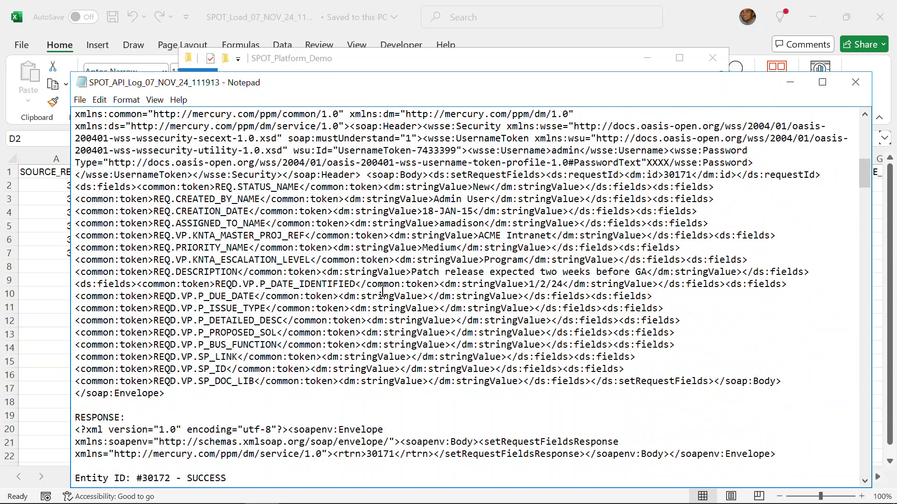
left_click(854, 84)
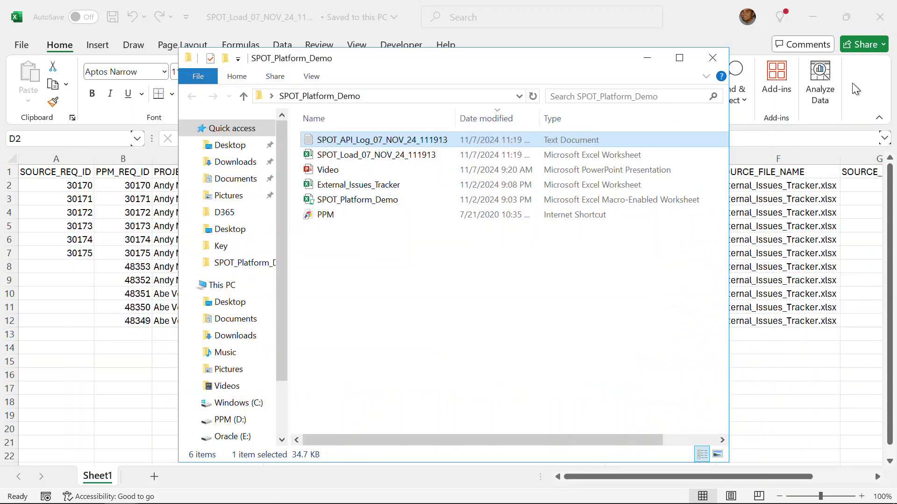
- Switch to the PowerPoint slide show and advance to the closing Simple PPM Orchestration Tool (SPOT) slide
key("alt+Tab")
key("alt+Tab")
key("alt+Tab")
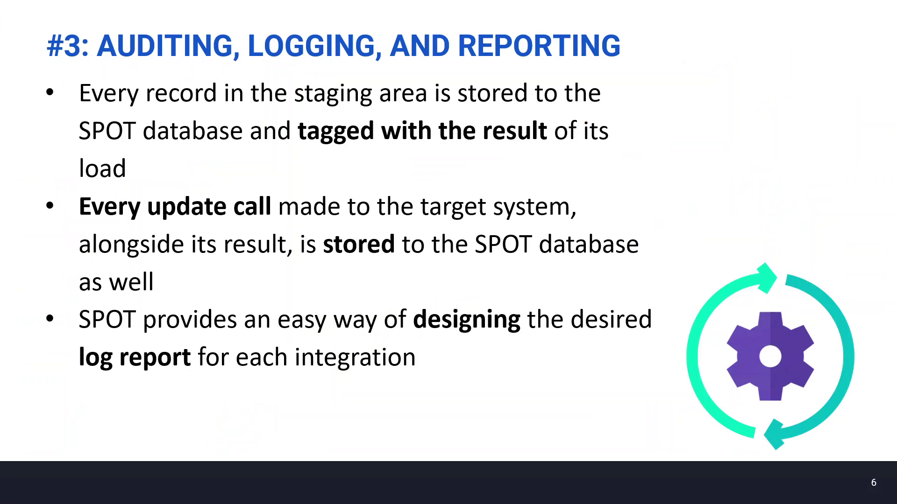
key("Right")
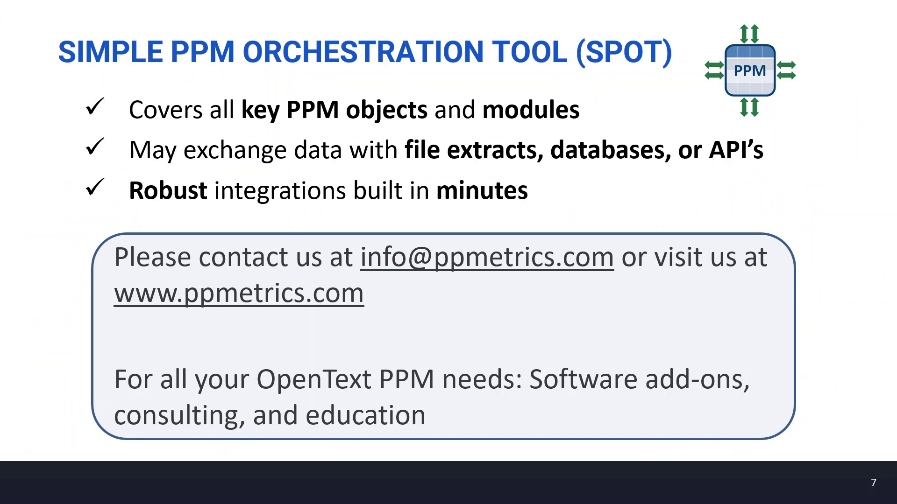